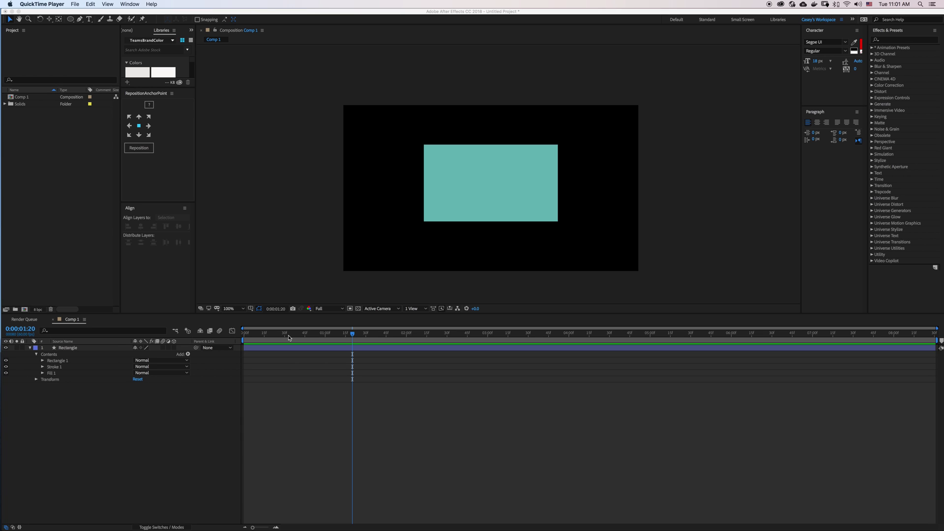
Step: Bring the After Effects window showing Comp 1 in front of QuickTime Player
{"action": "left_click", "coordinate": [247, 398]}
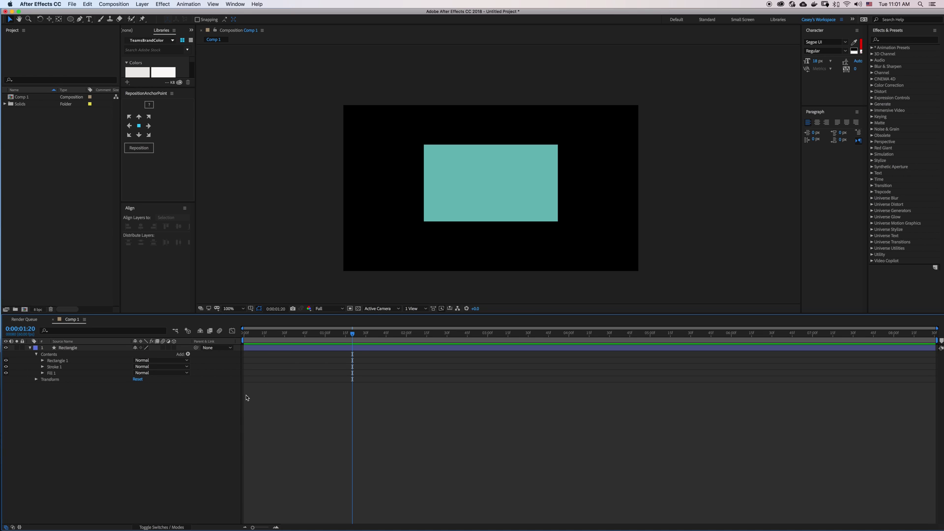
Step: Draw a pink circle on a new shape layer over the rectangle and show the Modes columns
{"action": "left_click", "coordinate": [82, 349]}
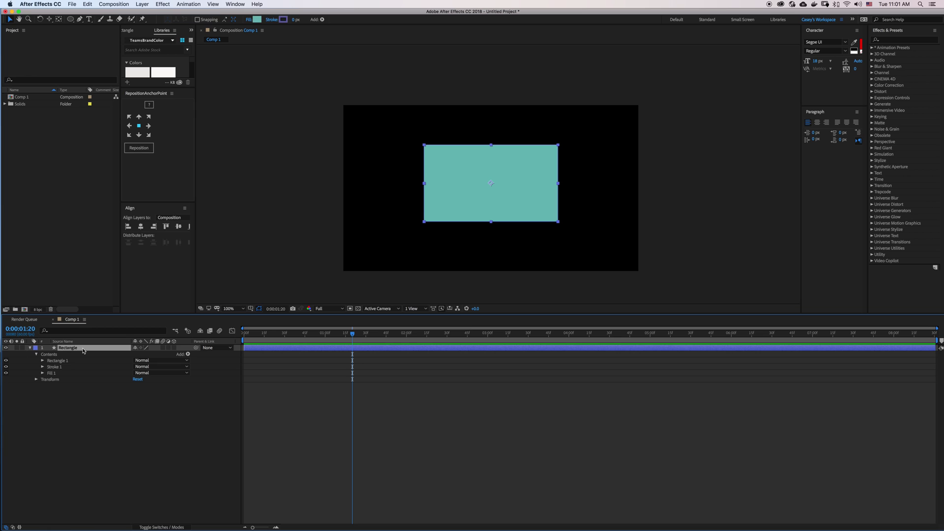
{"action": "left_click", "coordinate": [115, 397]}
{"action": "left_click", "coordinate": [70, 18]}
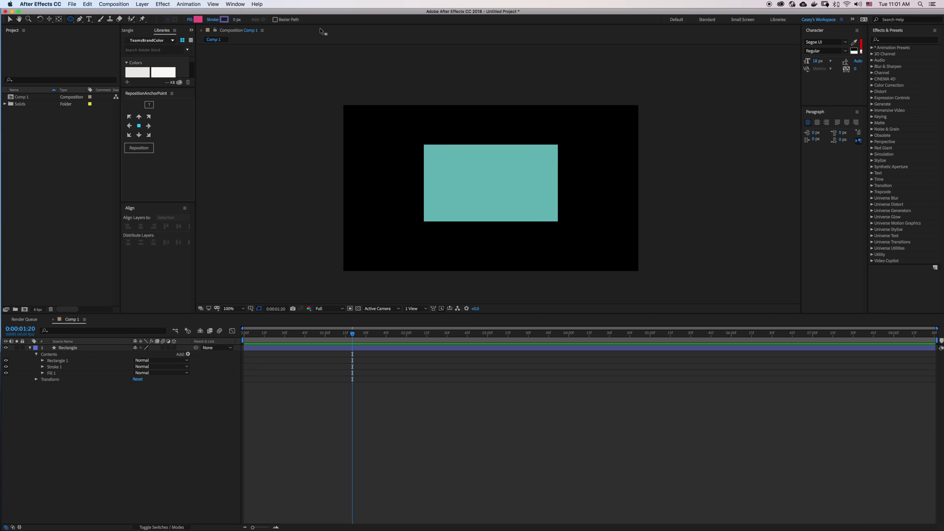
{"action": "left_click_drag", "start_coordinate": [471, 167], "coordinate": [502, 182]}
{"action": "key", "text": "v"}
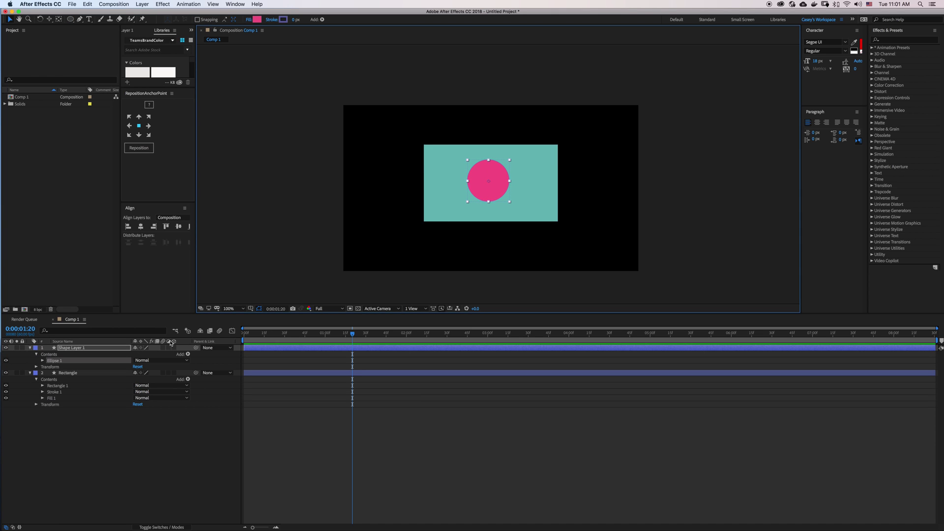
{"action": "left_click", "coordinate": [143, 526]}
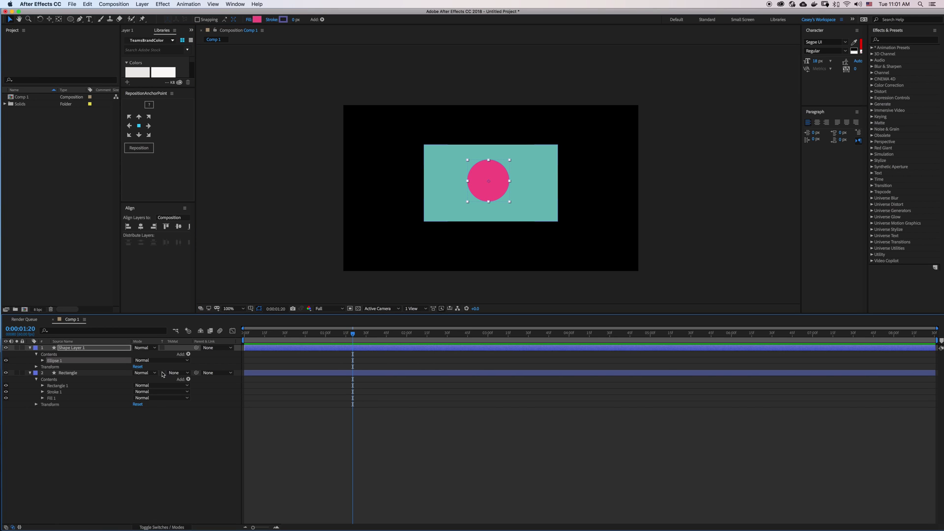
Step: Set the Rectangle's track matte to Shape Layer 1 as Alpha Inverted Matte, cutting a circular hole
{"action": "left_click", "coordinate": [117, 375]}
{"action": "left_click", "coordinate": [177, 373]}
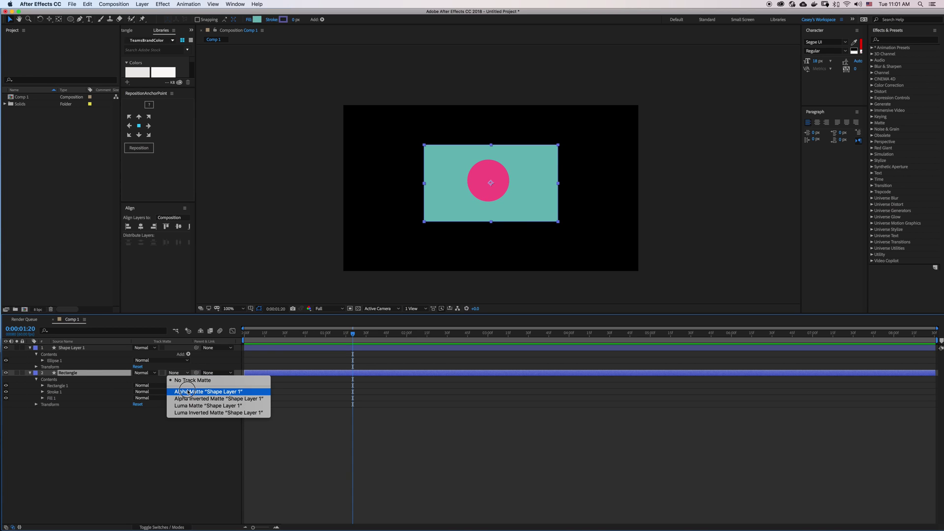
{"action": "left_click", "coordinate": [189, 392]}
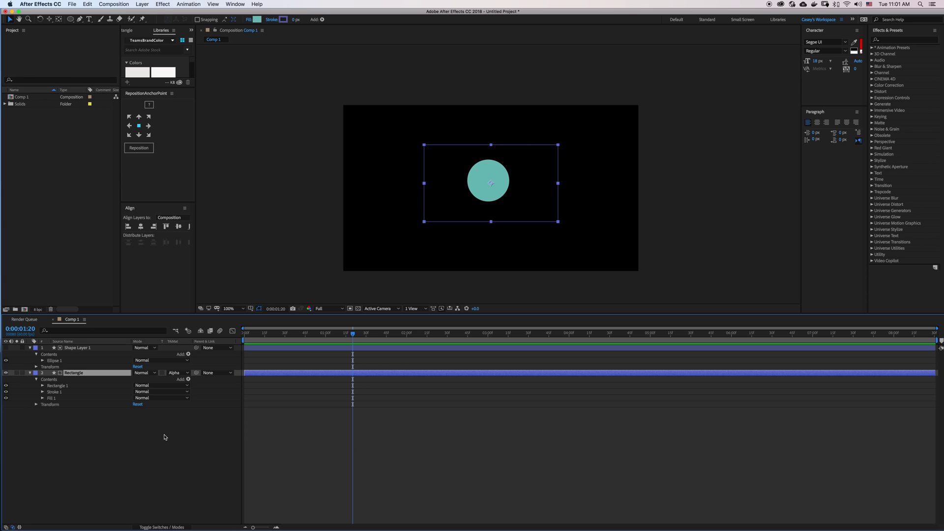
{"action": "left_click", "coordinate": [178, 373]}
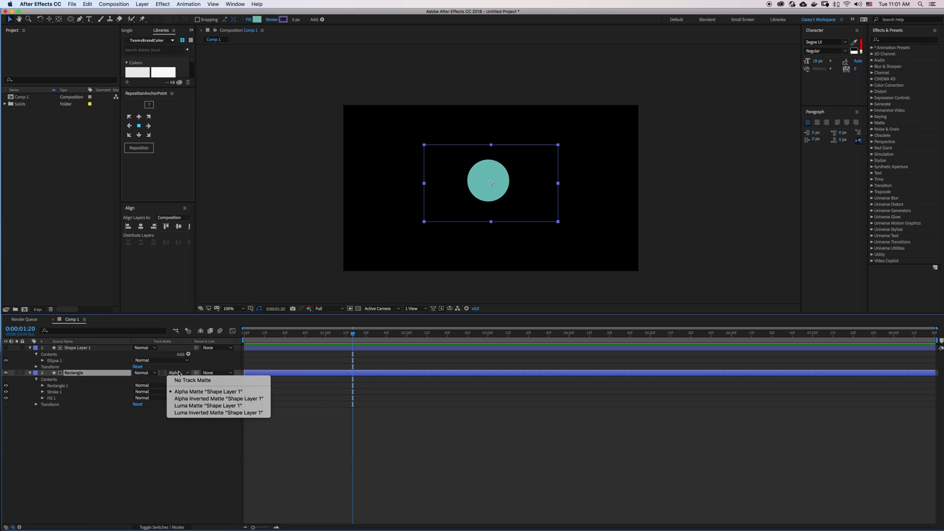
{"action": "left_click", "coordinate": [202, 399]}
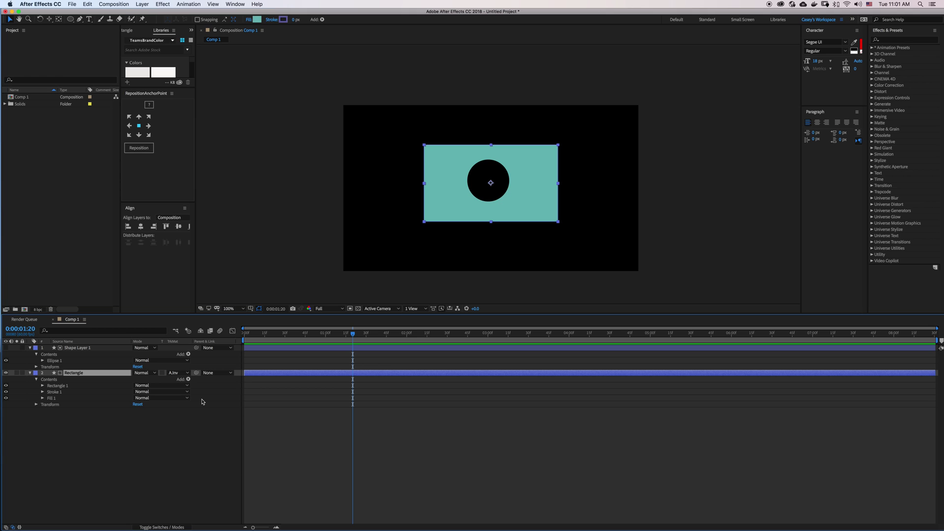
Step: Nudge the circle left and switch the Rectangle's track matte back to plain Alpha Matte
{"action": "left_click", "coordinate": [88, 349]}
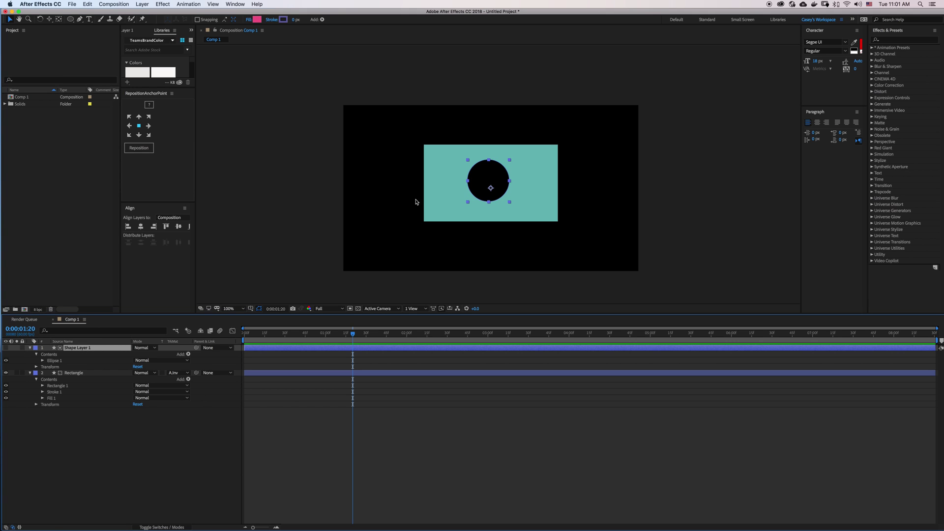
{"action": "mouse_move", "coordinate": [491, 187]}
{"action": "left_mouse_down"}
{"action": "mouse_move", "coordinate": [452, 191]}
{"action": "mouse_move", "coordinate": [506, 188]}
{"action": "mouse_move", "coordinate": [482, 184]}
{"action": "left_mouse_up"}
{"action": "left_click", "coordinate": [178, 372]}
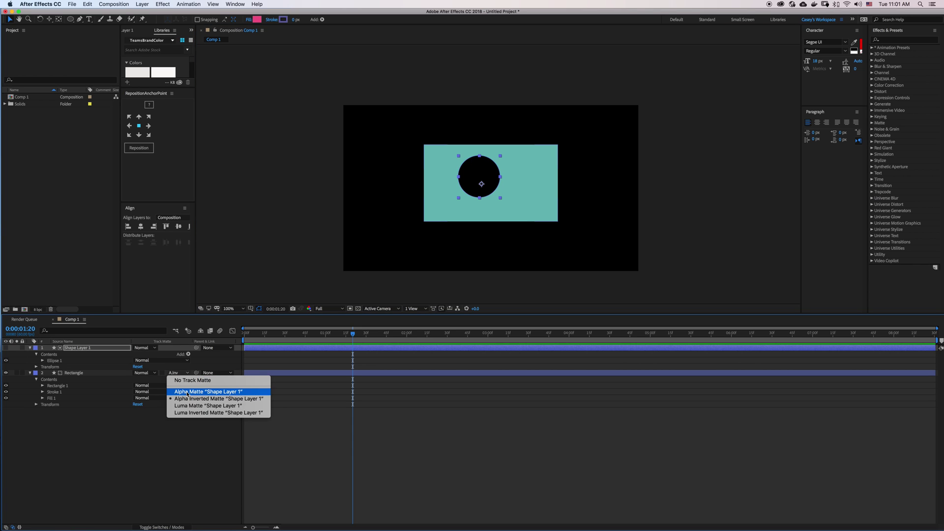
{"action": "left_click", "coordinate": [187, 392]}
Step: Move the teal circle slightly down and to the right
{"action": "key", "text": "s"}
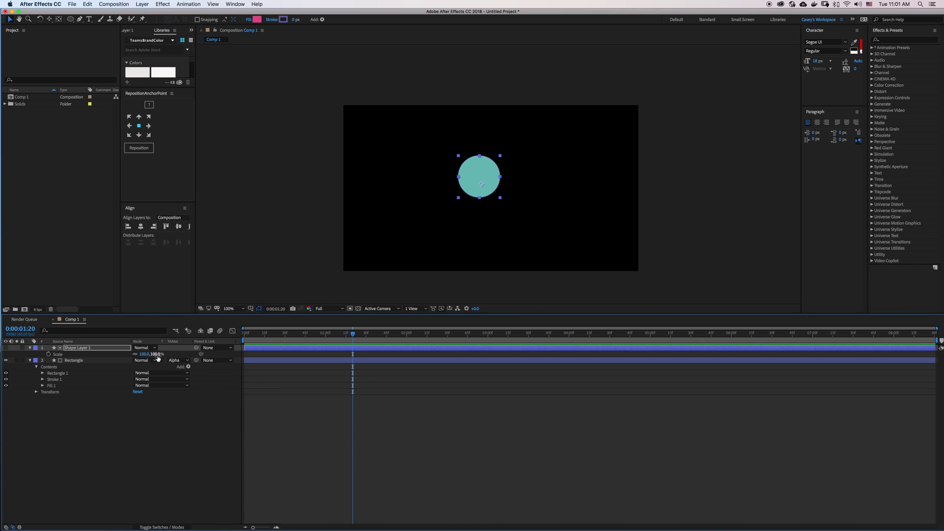
{"action": "left_click", "coordinate": [106, 349]}
{"action": "left_click_drag", "start_coordinate": [482, 185], "coordinate": [485, 195]}
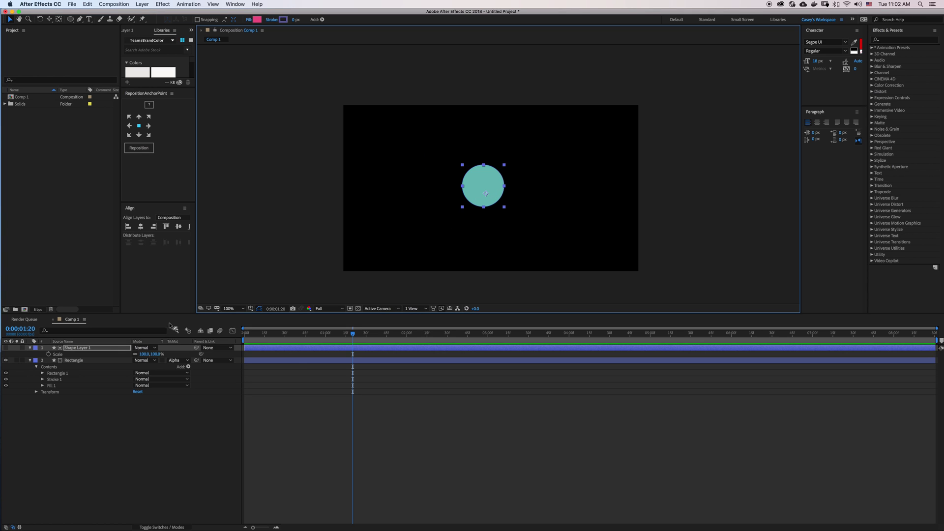
Step: Delete Shape Layer 1 and draw an ellipse path inside the Rectangle layer
{"action": "left_click", "coordinate": [103, 351]}
{"action": "key", "text": "Delete"}
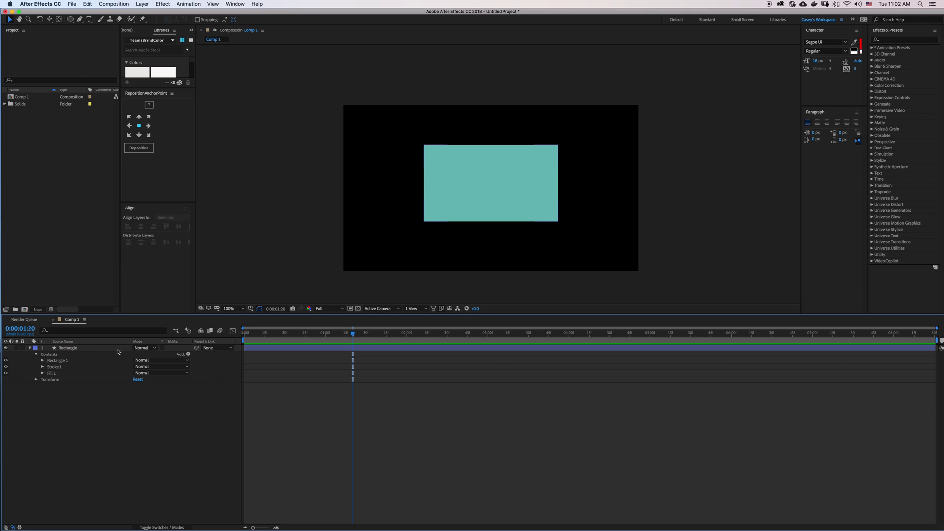
{"action": "left_click", "coordinate": [81, 350]}
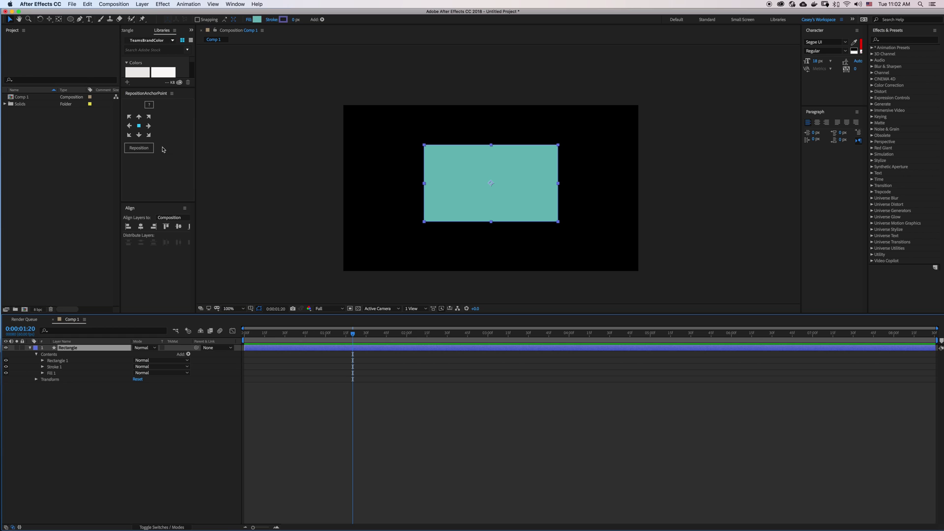
{"action": "left_click", "coordinate": [71, 19]}
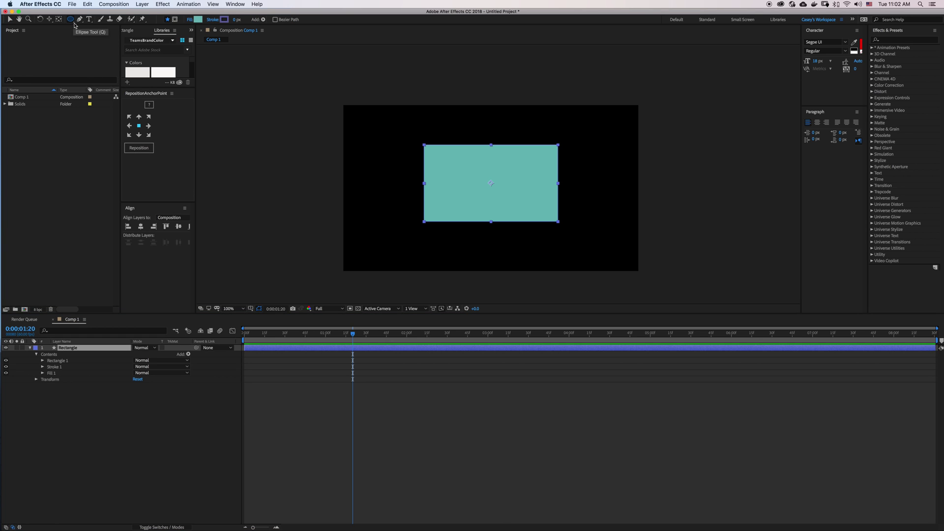
{"action": "left_click_drag", "start_coordinate": [463, 166], "coordinate": [504, 208]}
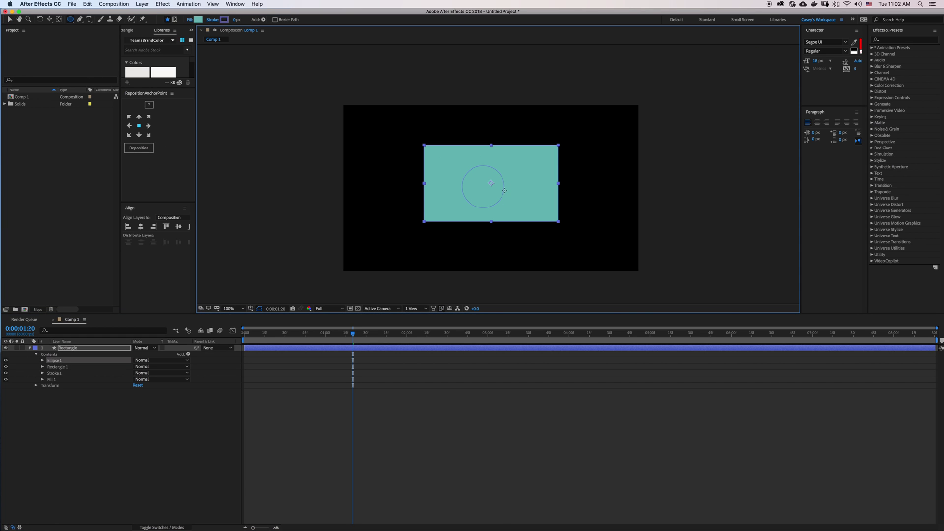
Step: Add Merge Paths to the Rectangle layer and move Merge Paths 1 below Rectangle 1
{"action": "left_click", "coordinate": [57, 366]}
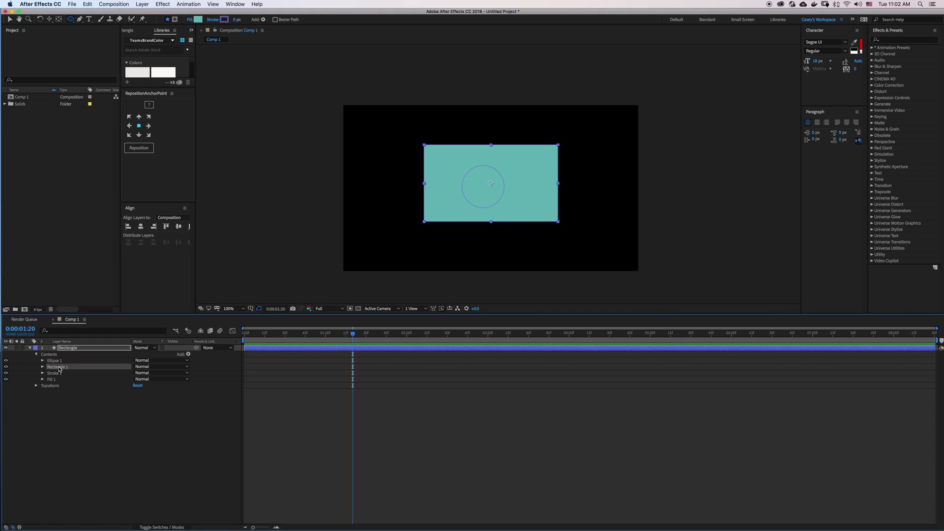
{"action": "left_click", "coordinate": [188, 354]}
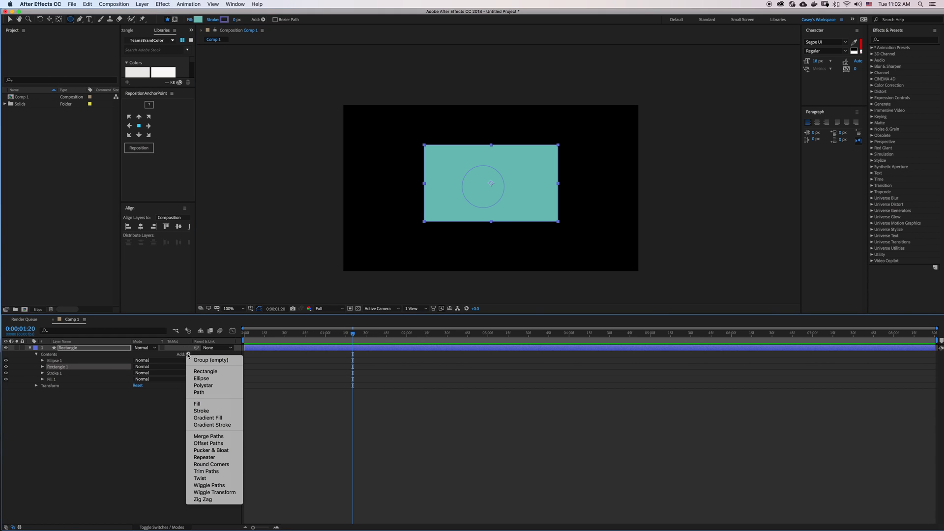
{"action": "left_click", "coordinate": [224, 437]}
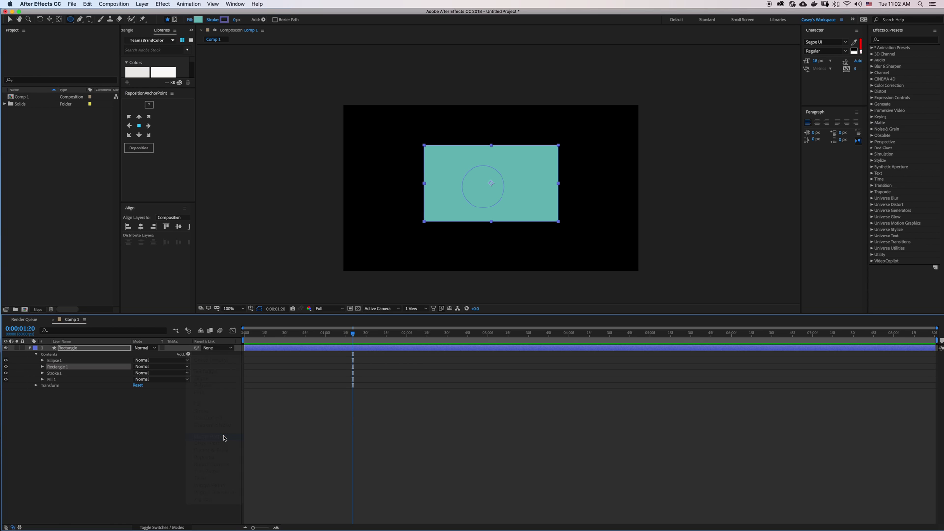
{"action": "left_click", "coordinate": [70, 382]}
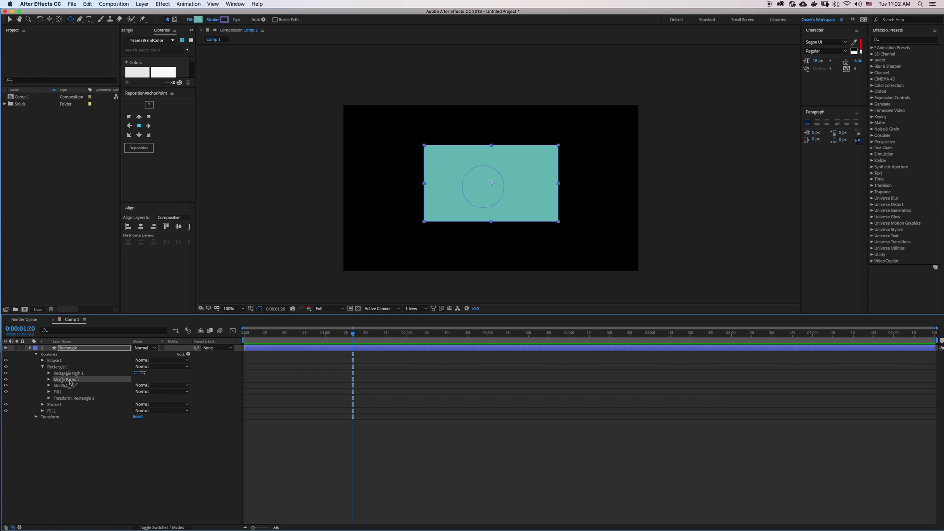
{"action": "left_click_drag", "start_coordinate": [71, 383], "coordinate": [55, 404]}
Step: Set Merge Paths 1 mode to Intersect, then Exclude Intersections, and expand Rectangle 1's path properties
{"action": "left_click", "coordinate": [43, 367]}
{"action": "left_click", "coordinate": [58, 361]}
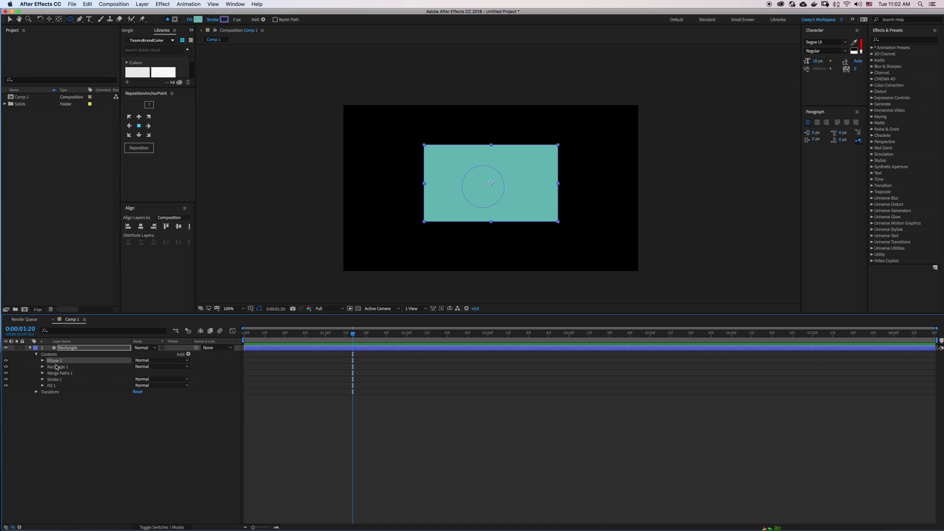
{"action": "left_click", "coordinate": [56, 367]}
{"action": "left_click", "coordinate": [42, 373]}
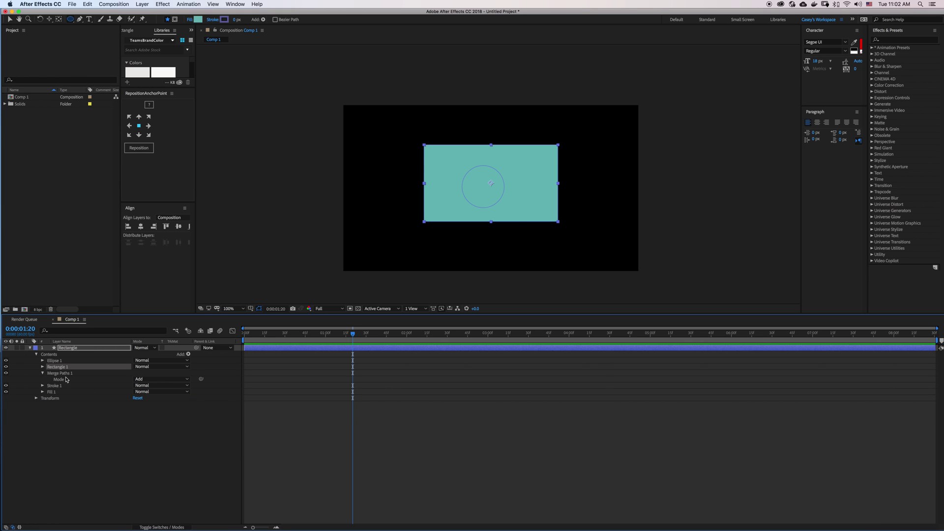
{"action": "left_click", "coordinate": [143, 379]}
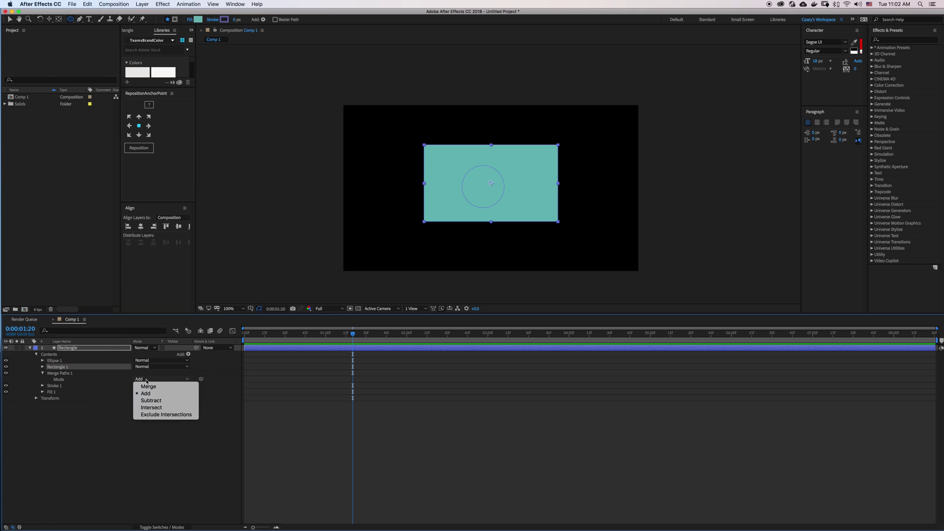
{"action": "left_click", "coordinate": [162, 407]}
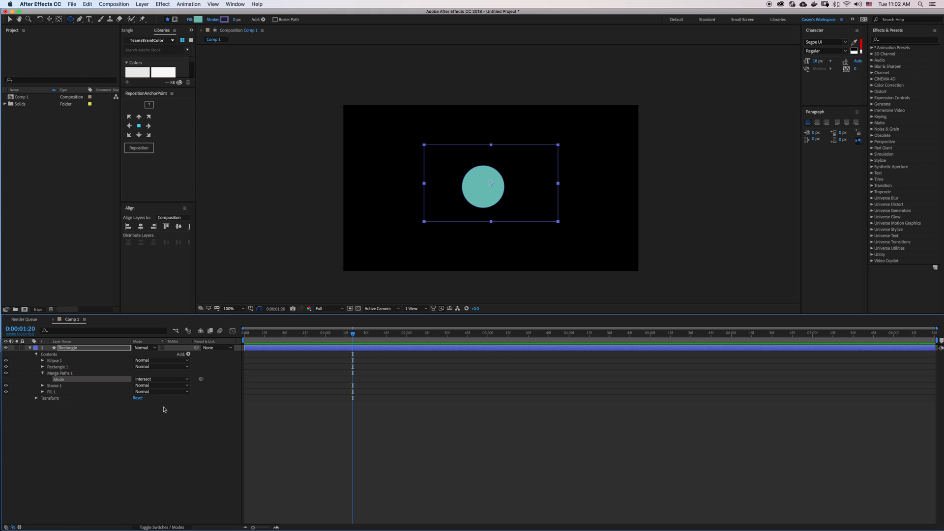
{"action": "left_click", "coordinate": [163, 380]}
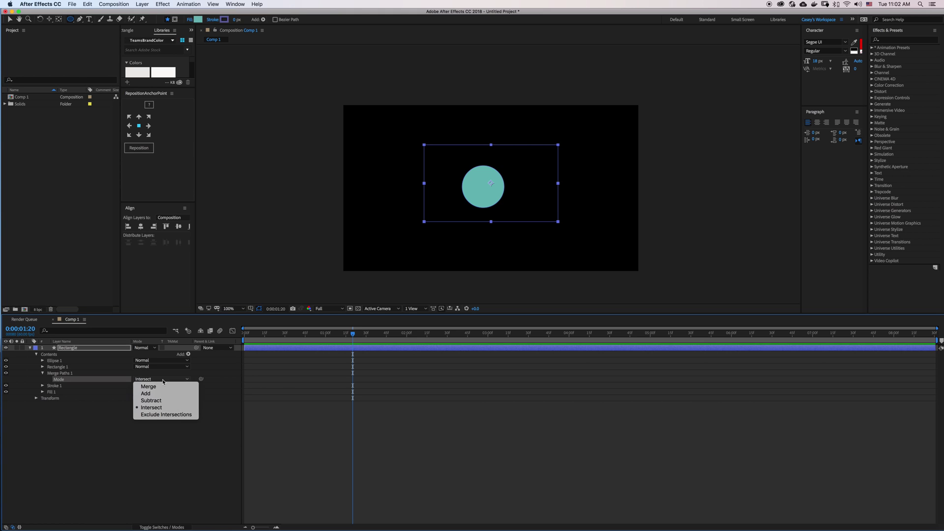
{"action": "left_click", "coordinate": [166, 415]}
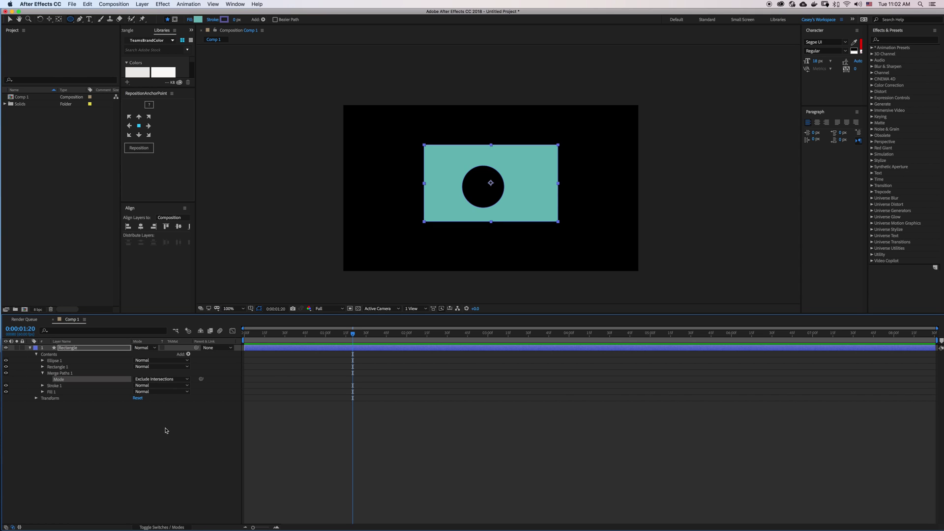
{"action": "left_click", "coordinate": [43, 367]}
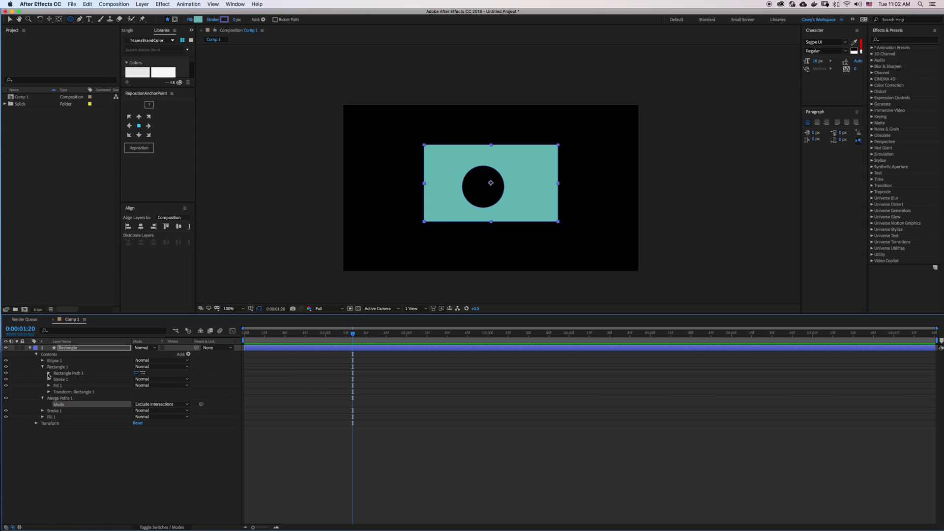
{"action": "left_click", "coordinate": [49, 374]}
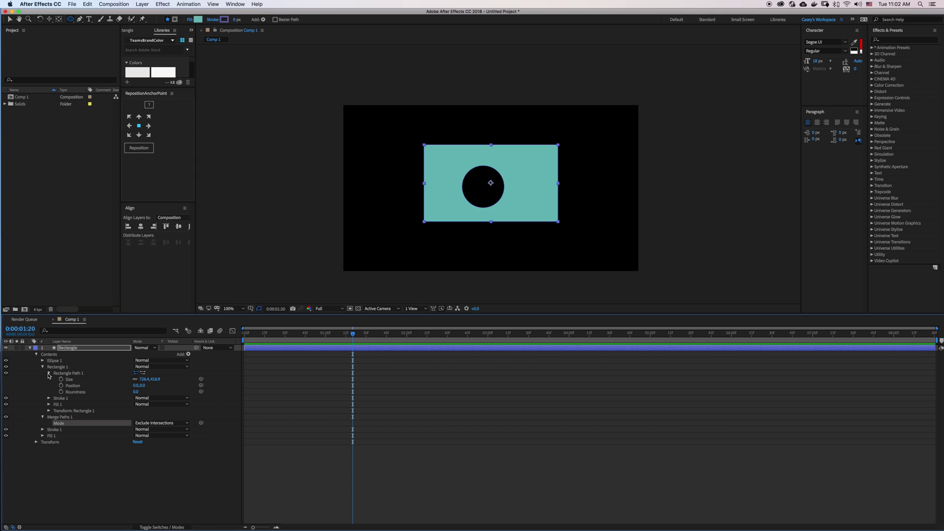
Step: Shift Rectangle 1's position left and adjust Ellipse 1's scale back near its original size
{"action": "left_click", "coordinate": [48, 411]}
{"action": "left_click_drag", "start_coordinate": [139, 423], "coordinate": [113, 407]}
{"action": "left_click", "coordinate": [43, 360]}
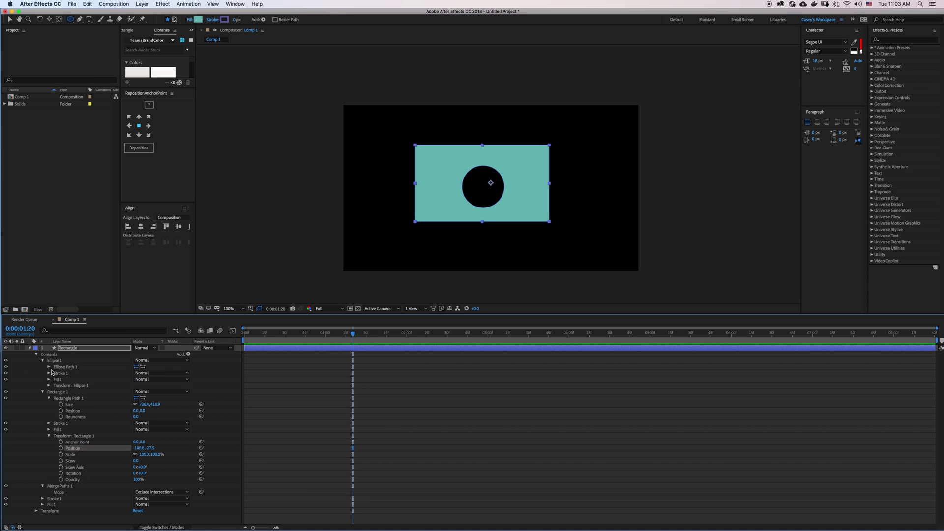
{"action": "left_click", "coordinate": [49, 386]}
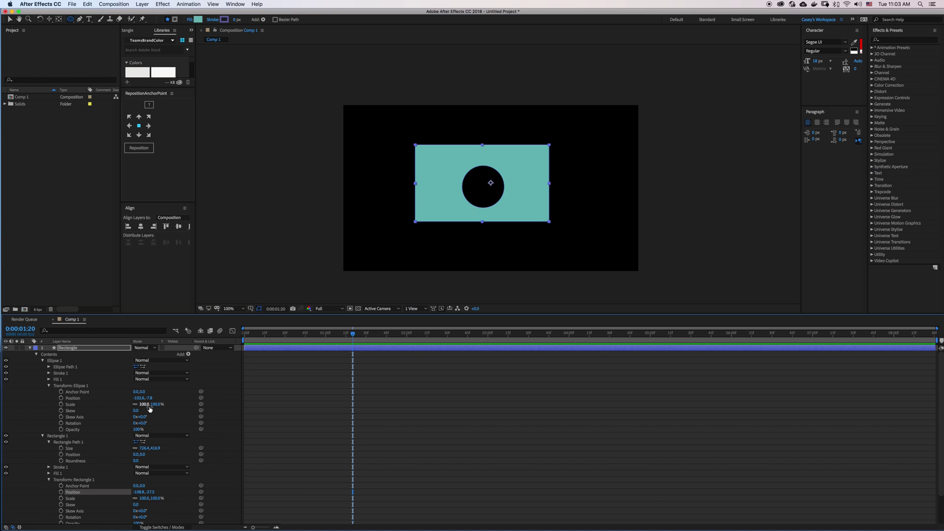
{"action": "mouse_move", "coordinate": [156, 408]}
{"action": "left_mouse_down"}
{"action": "mouse_move", "coordinate": [169, 408]}
{"action": "mouse_move", "coordinate": [152, 408]}
{"action": "left_mouse_up"}
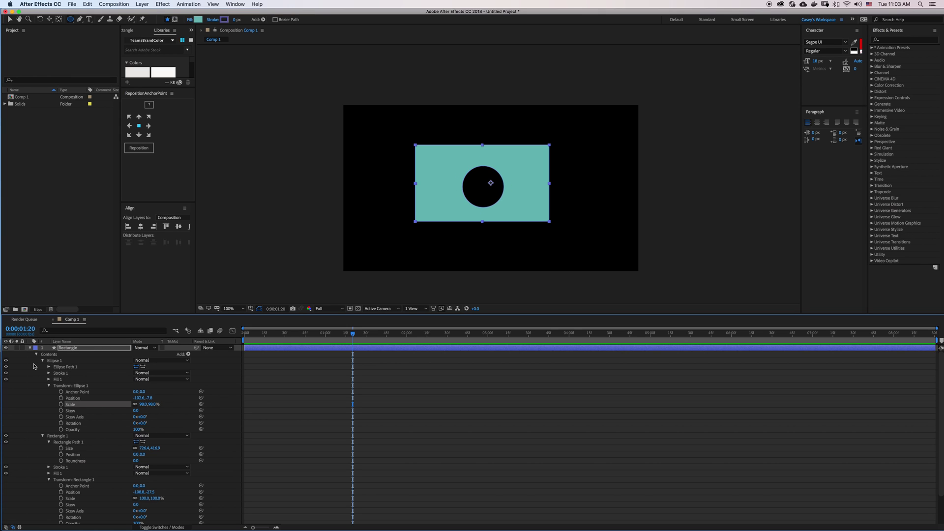
Step: Delete Ellipse 1 and Merge Paths 1 from the Rectangle layer
{"action": "left_click", "coordinate": [65, 361]}
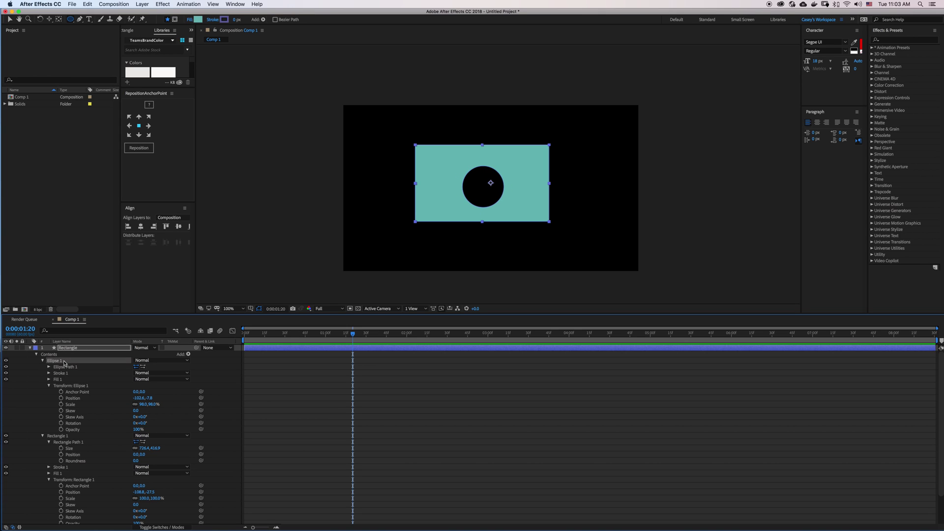
{"action": "key", "text": "Delete"}
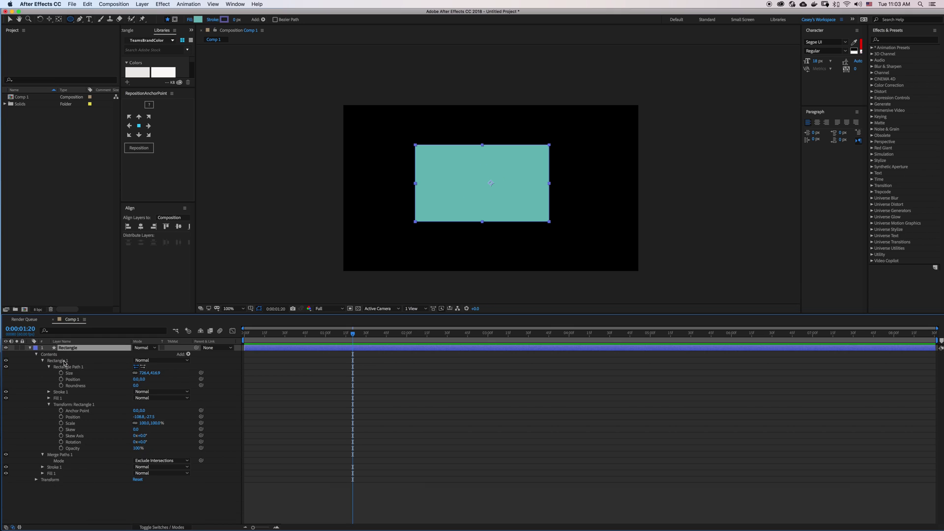
{"action": "left_click", "coordinate": [43, 360]}
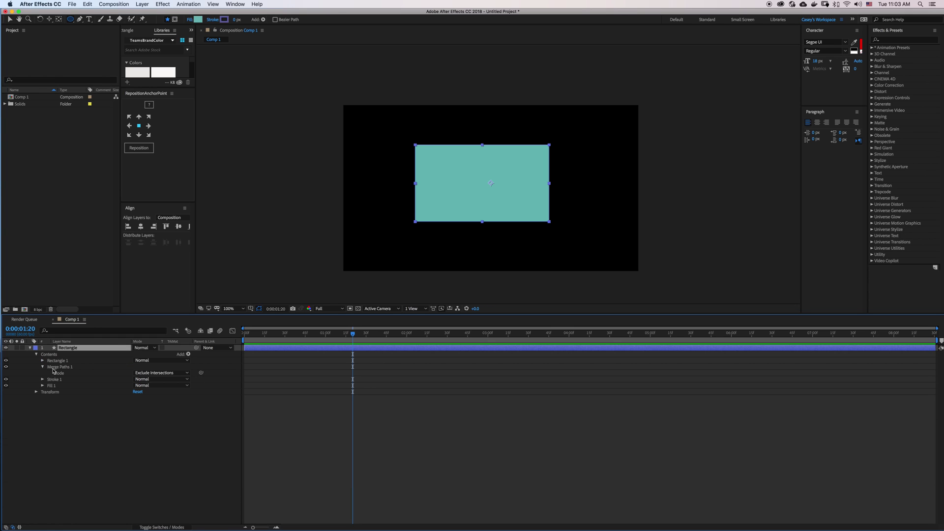
{"action": "left_click", "coordinate": [54, 367]}
{"action": "key", "text": "Delete"}
Step: Add a new mask to the Rectangle layer via Layer > Mask > New Mask
{"action": "left_click", "coordinate": [92, 409]}
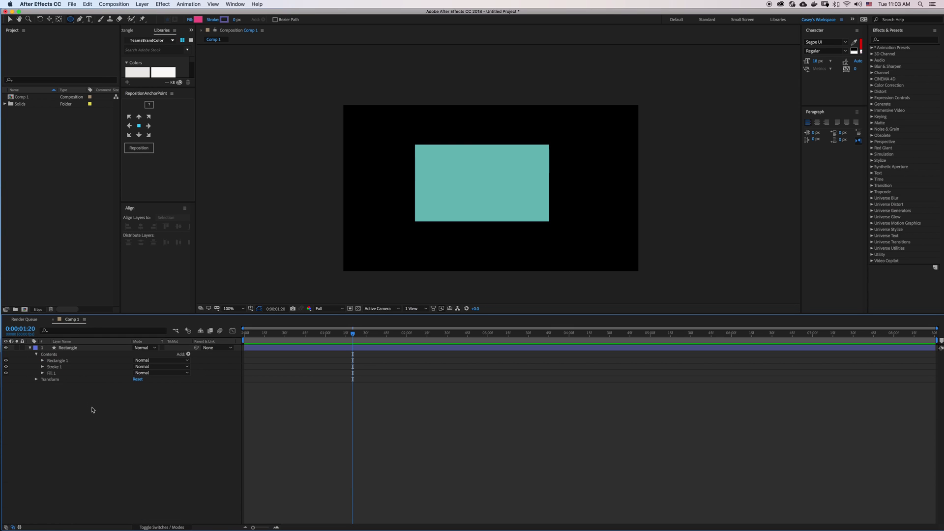
{"action": "left_click", "coordinate": [73, 347]}
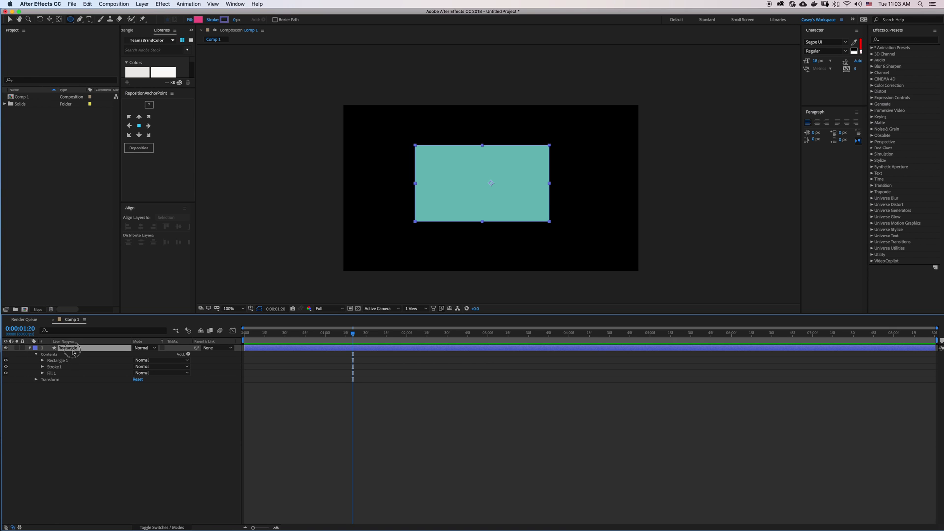
{"action": "left_click", "coordinate": [144, 4]}
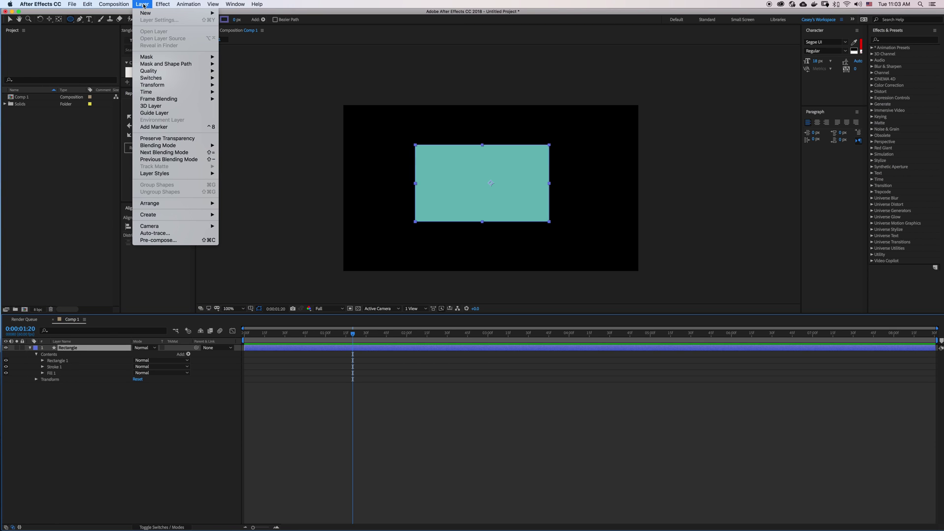
{"action": "mouse_move", "coordinate": [204, 58]}
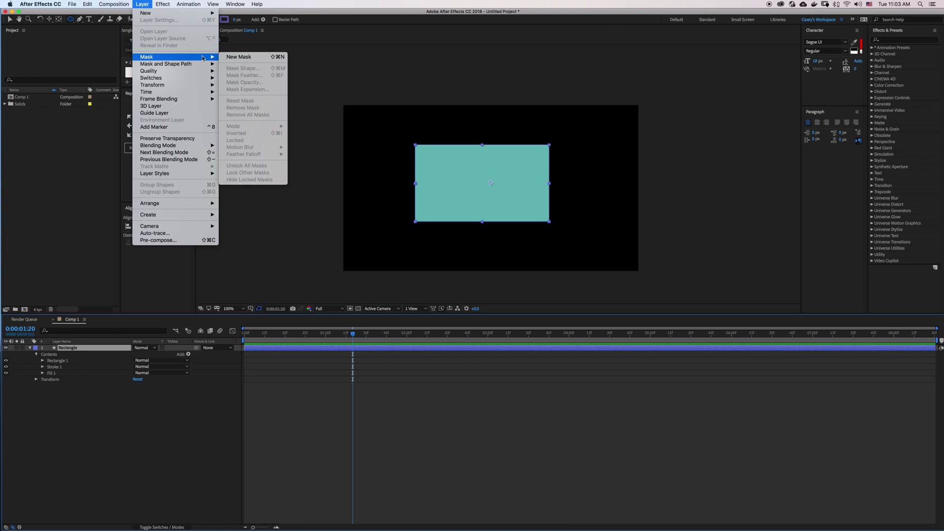
{"action": "left_click", "coordinate": [235, 57]}
Step: Free-transform Mask 1 and pull its left and right edges inward
{"action": "key", "text": "v"}
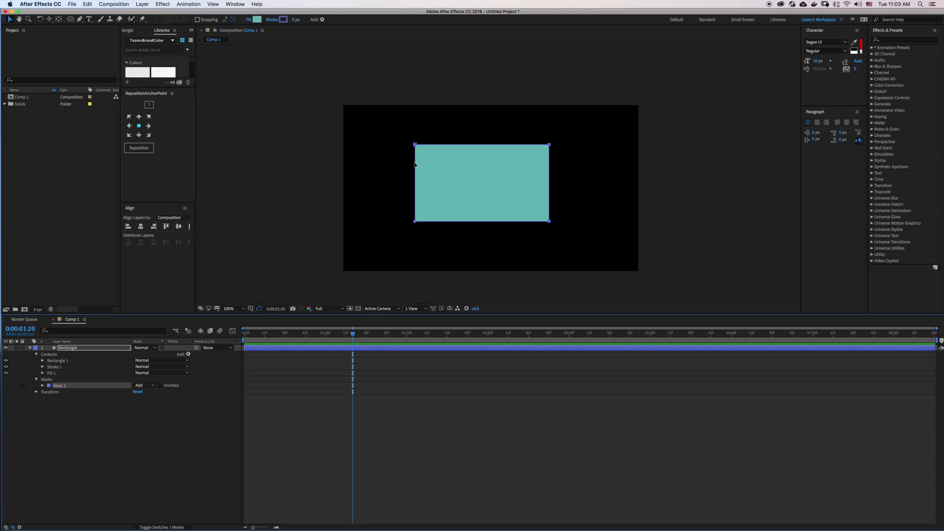
{"action": "double_click", "coordinate": [416, 164]}
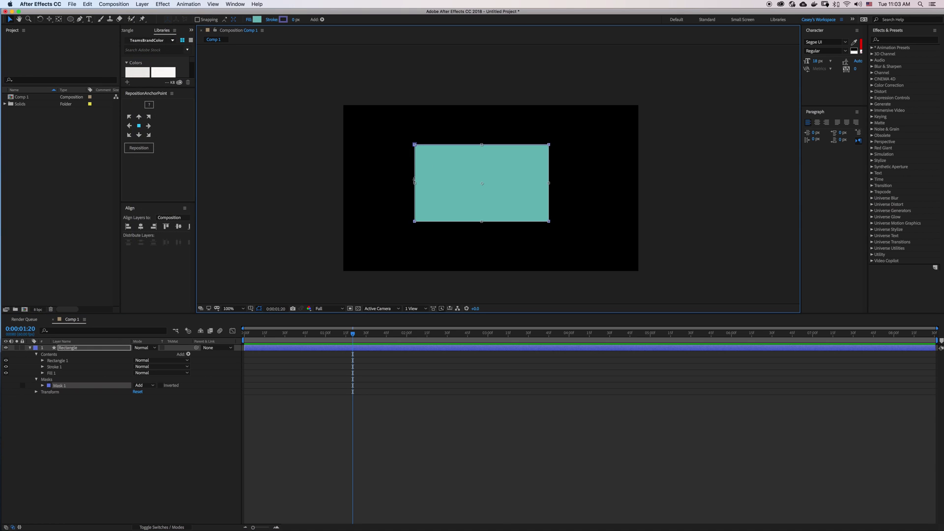
{"action": "left_click_drag", "start_coordinate": [414, 183], "coordinate": [446, 182]}
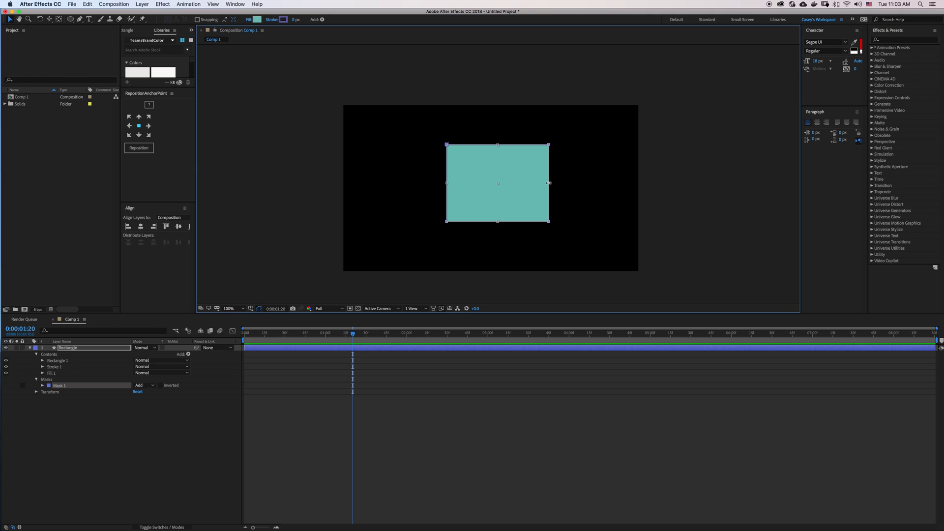
{"action": "left_click_drag", "start_coordinate": [549, 182], "coordinate": [517, 183]}
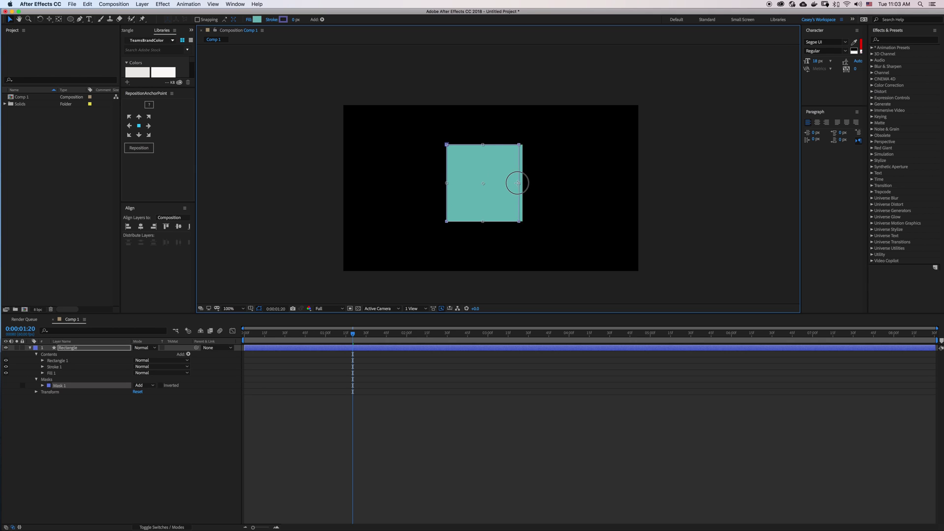
Step: Drag Mask 1's top-left, bottom-right and top-right corners inward into a tilted parallelogram
{"action": "left_click", "coordinate": [447, 145]}
{"action": "left_click", "coordinate": [447, 144]}
{"action": "left_click_drag", "start_coordinate": [447, 145], "coordinate": [462, 172]}
{"action": "left_click", "coordinate": [517, 222]}
{"action": "left_click_drag", "start_coordinate": [517, 221], "coordinate": [486, 201]}
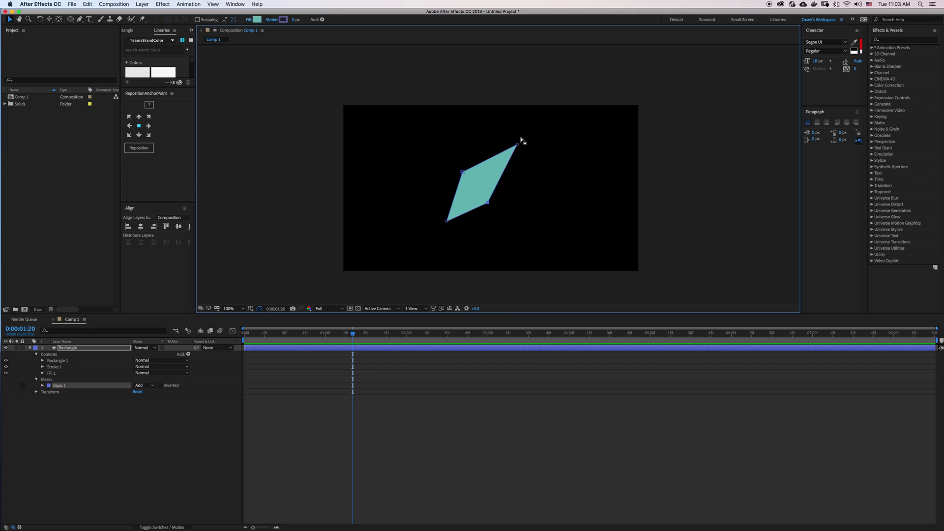
{"action": "left_click_drag", "start_coordinate": [517, 145], "coordinate": [500, 161]}
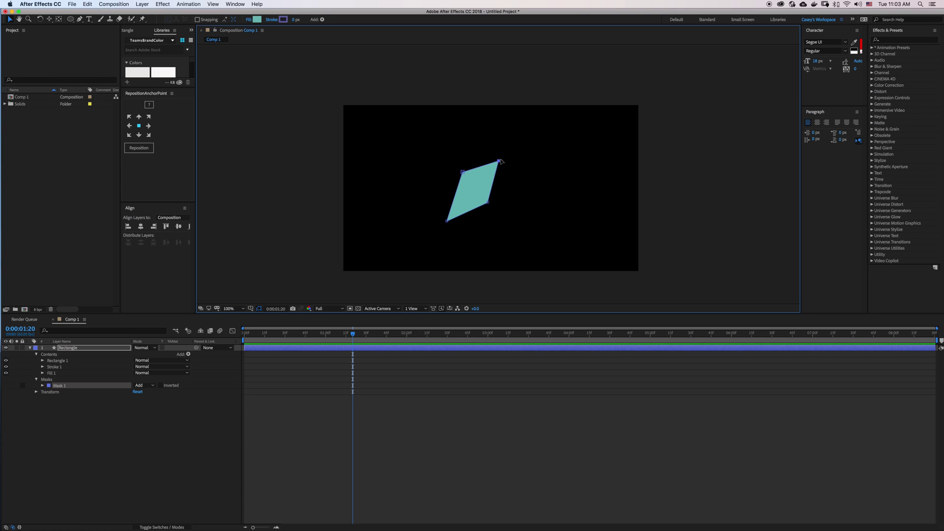